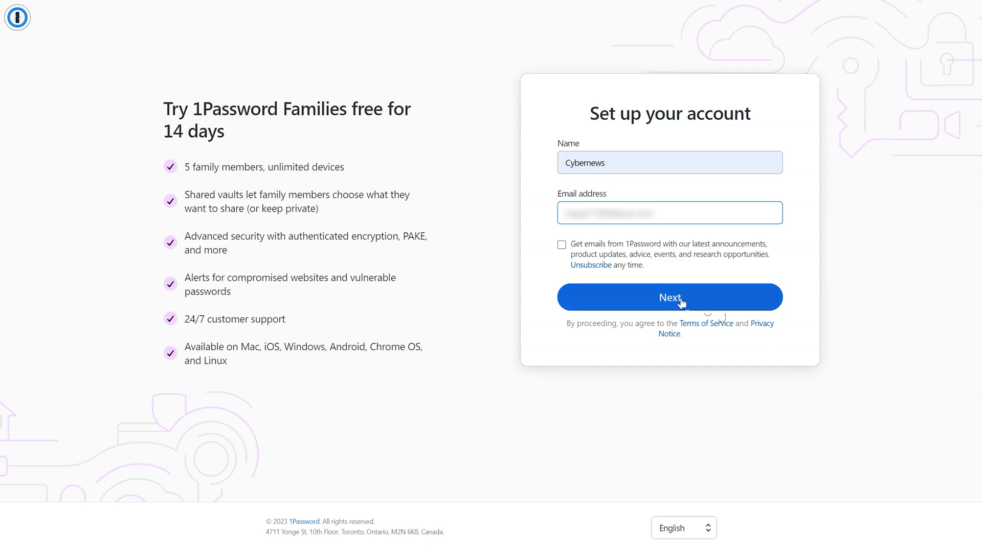
Paste the emailed six-digit verification code and submit it to verify the account email
{"action": "left_click", "coordinate": [681, 303]}
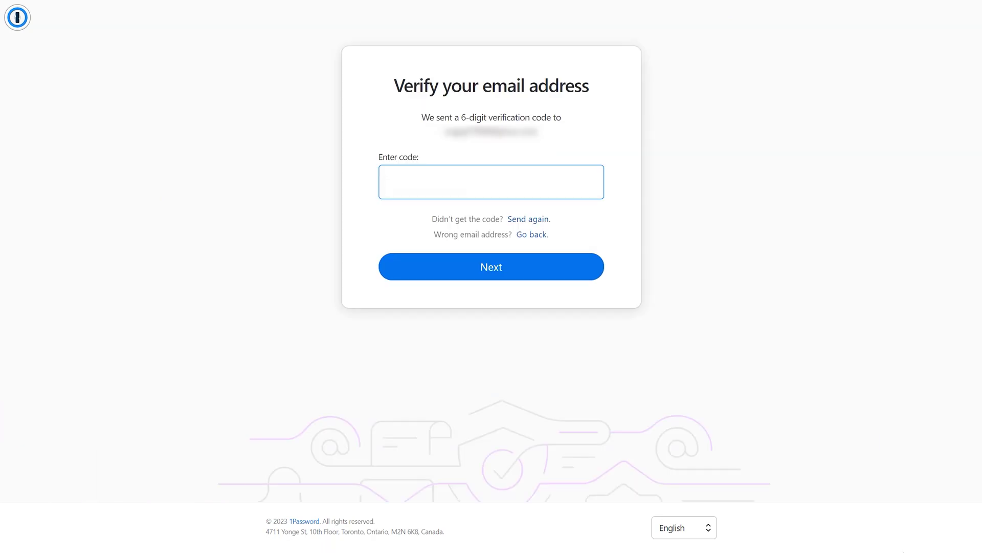
{"action": "key", "text": "ctrl+v"}
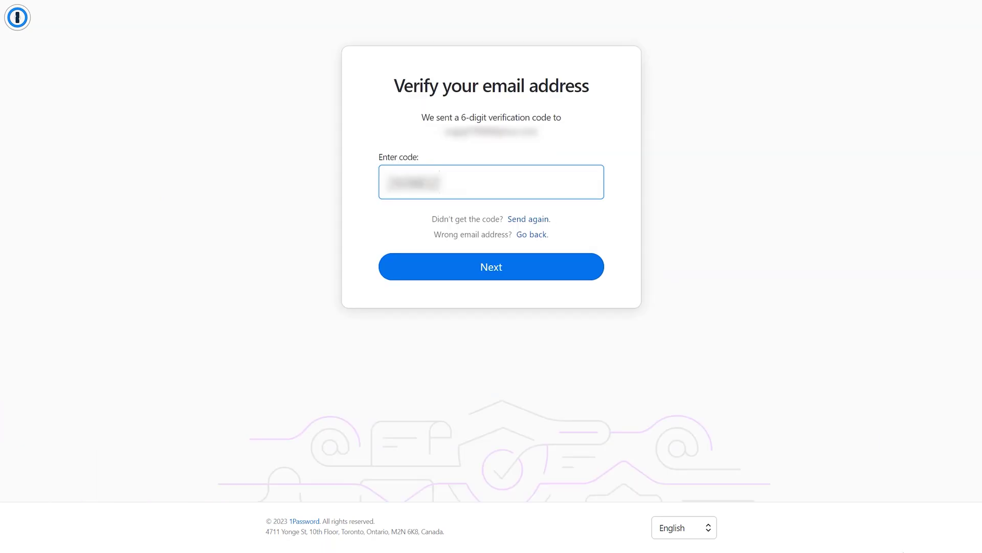
{"action": "left_click", "coordinate": [506, 273]}
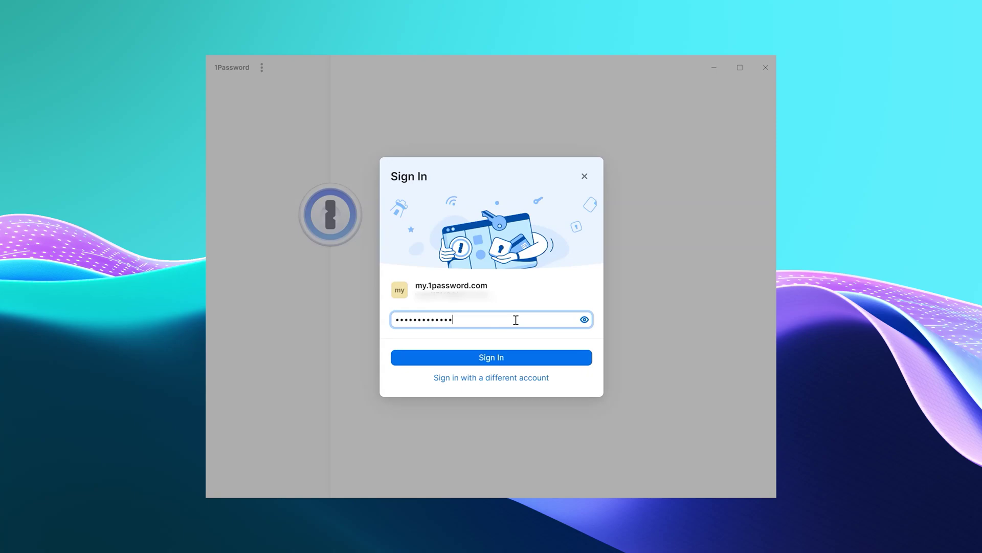
Sign in, open the Private vault under Vaults, and browse the New Item type list
{"action": "left_click", "coordinate": [513, 354]}
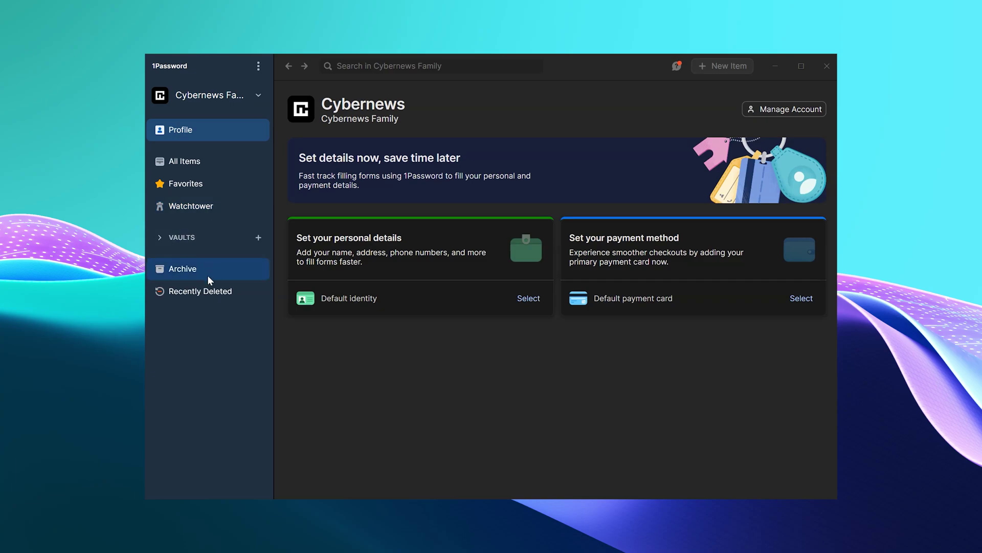
{"action": "left_click", "coordinate": [161, 238]}
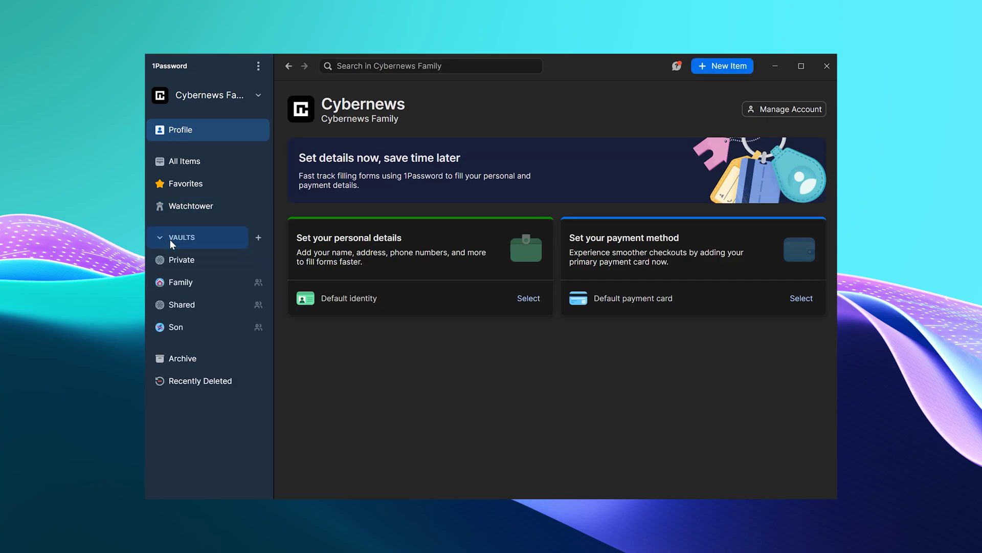
{"action": "left_click", "coordinate": [191, 261]}
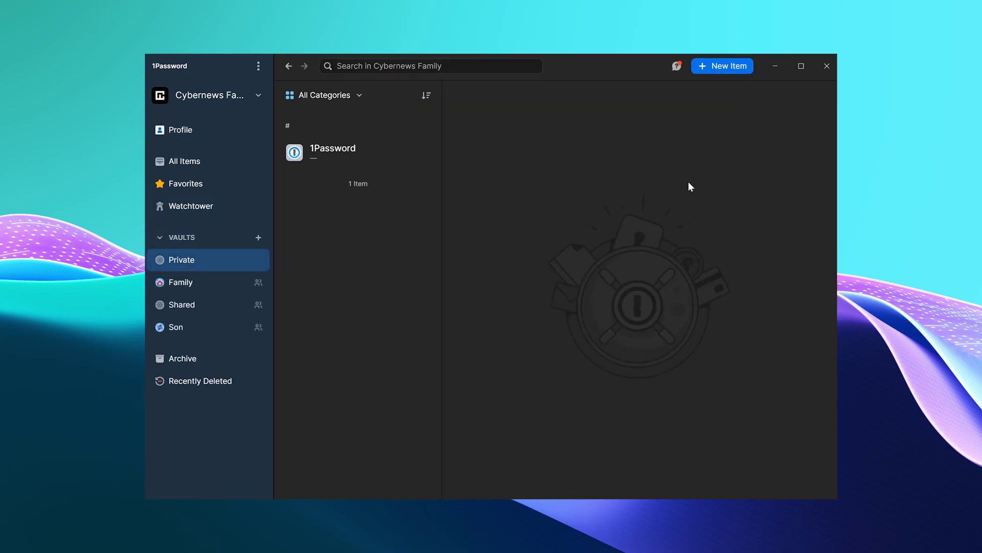
{"action": "left_click", "coordinate": [730, 70]}
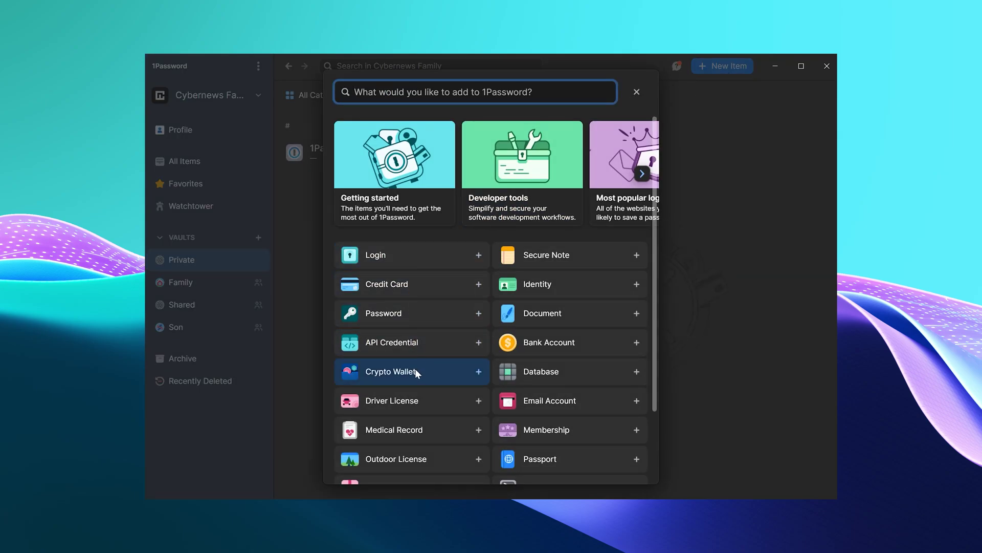
{"action": "scroll", "coordinate": [419, 438], "scroll_direction": "down", "scroll_amount": 3}
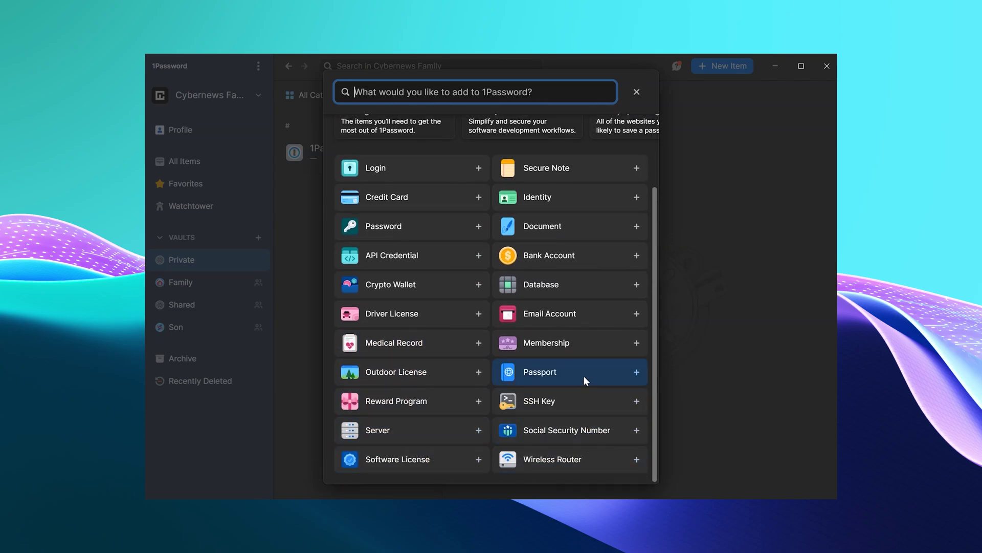
{"action": "scroll", "coordinate": [573, 276], "scroll_direction": "up", "scroll_amount": 3}
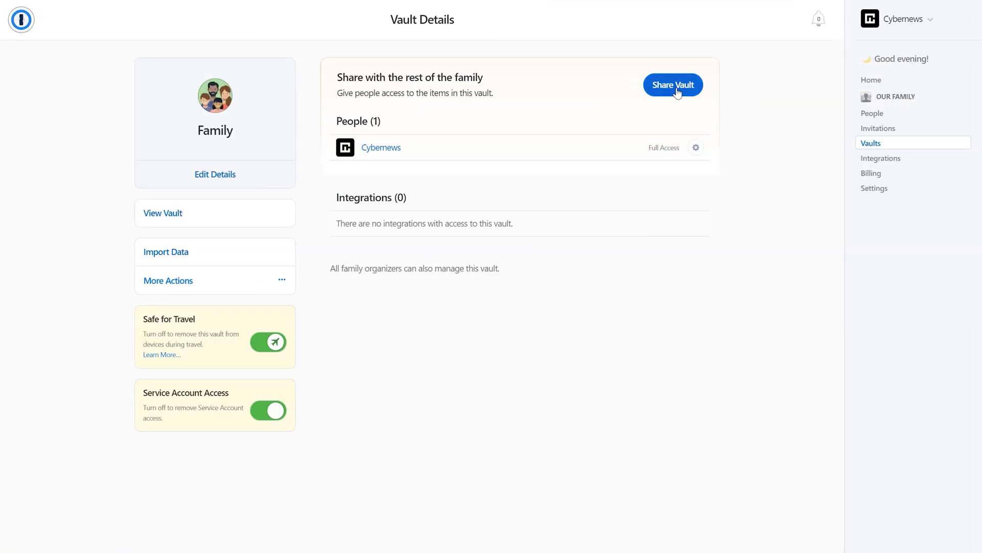
Start sharing the Family vault, then sign in and begin a new item in the Son vault
{"action": "left_click", "coordinate": [675, 87]}
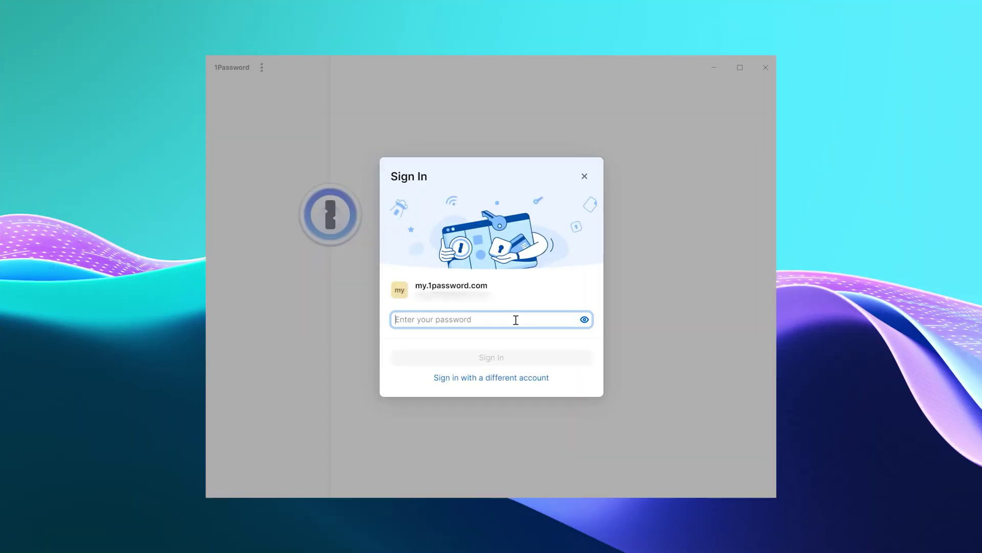
{"action": "type", "text": "•"}
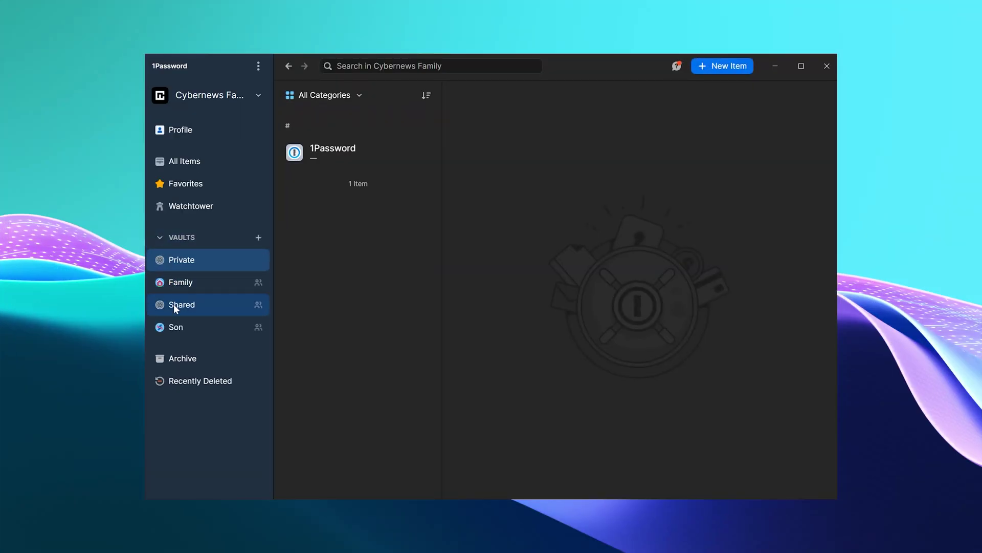
{"action": "left_click", "coordinate": [182, 326]}
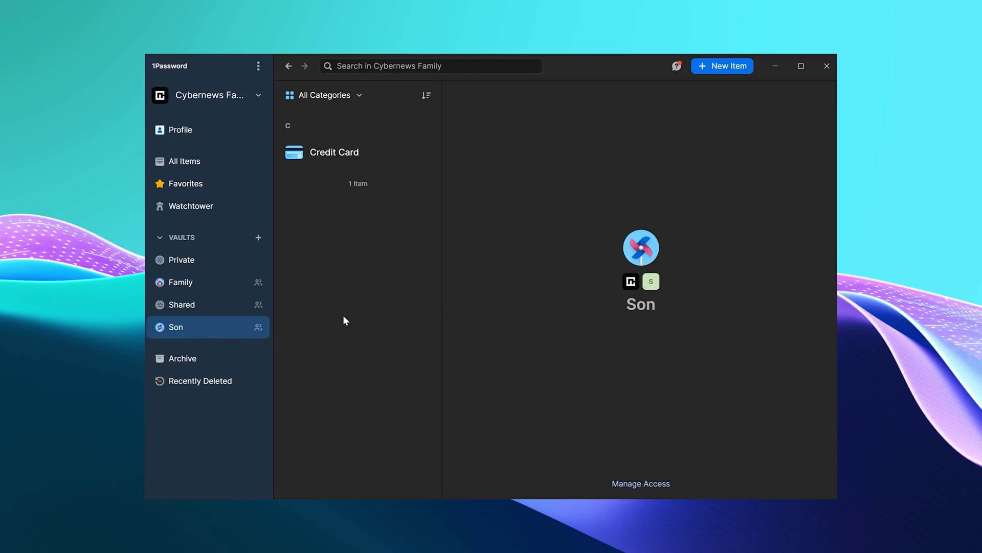
{"action": "left_click", "coordinate": [730, 68]}
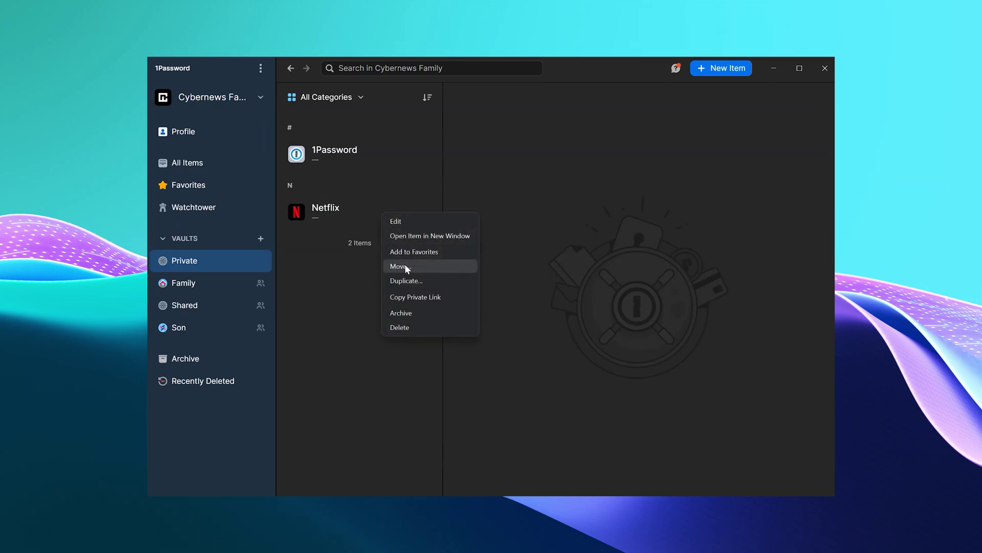
Move Netflix to the Family vault with Move Item, then open Family to confirm it's there
{"action": "left_click", "coordinate": [405, 266]}
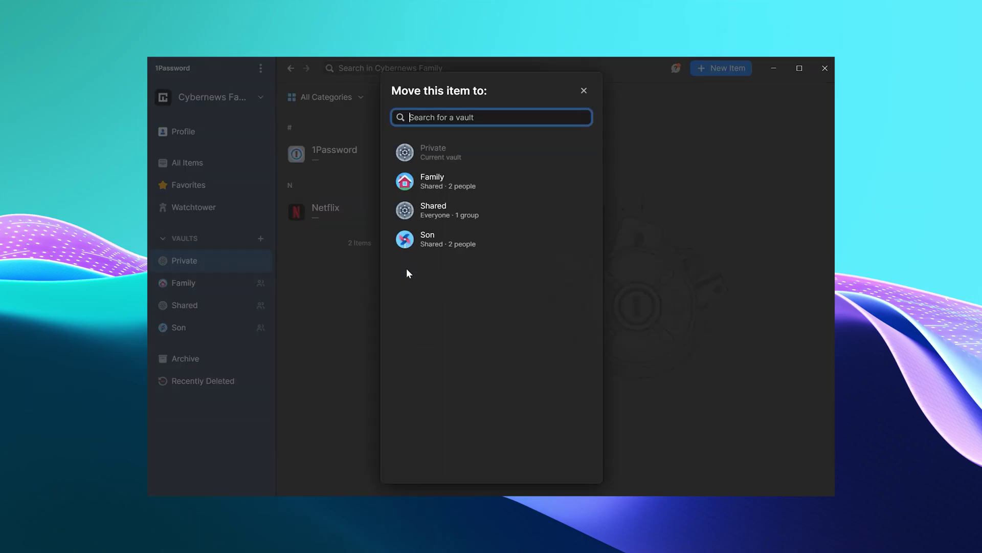
{"action": "left_click", "coordinate": [482, 185]}
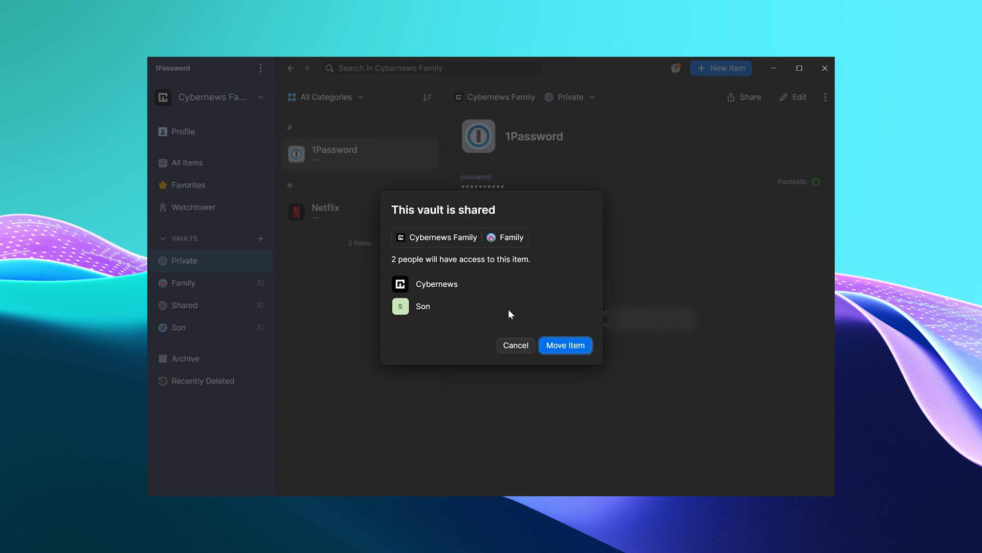
{"action": "left_click", "coordinate": [566, 347]}
{"action": "left_click", "coordinate": [209, 286]}
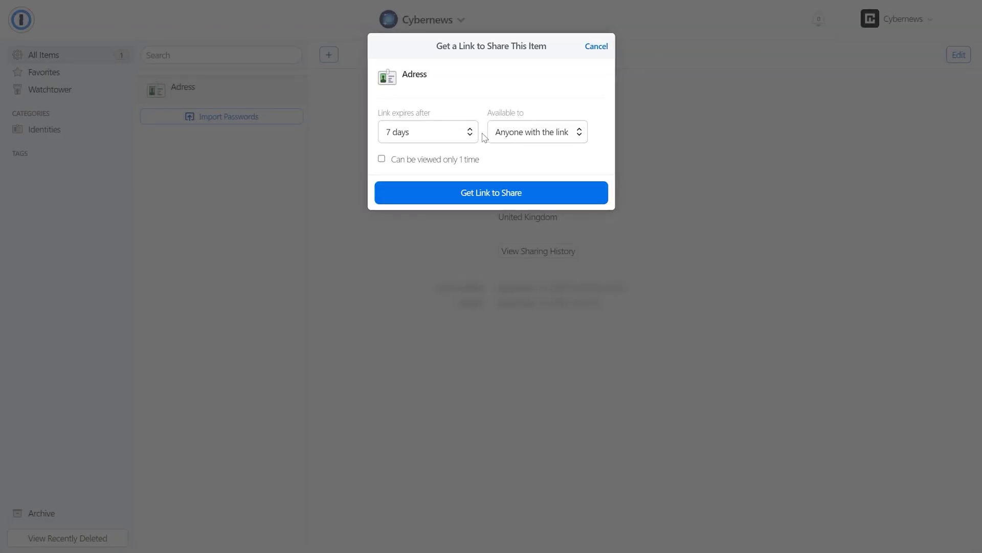
Set 'Link expires after' to 14 days and 'Available to' to Only some people
{"action": "left_click", "coordinate": [469, 134]}
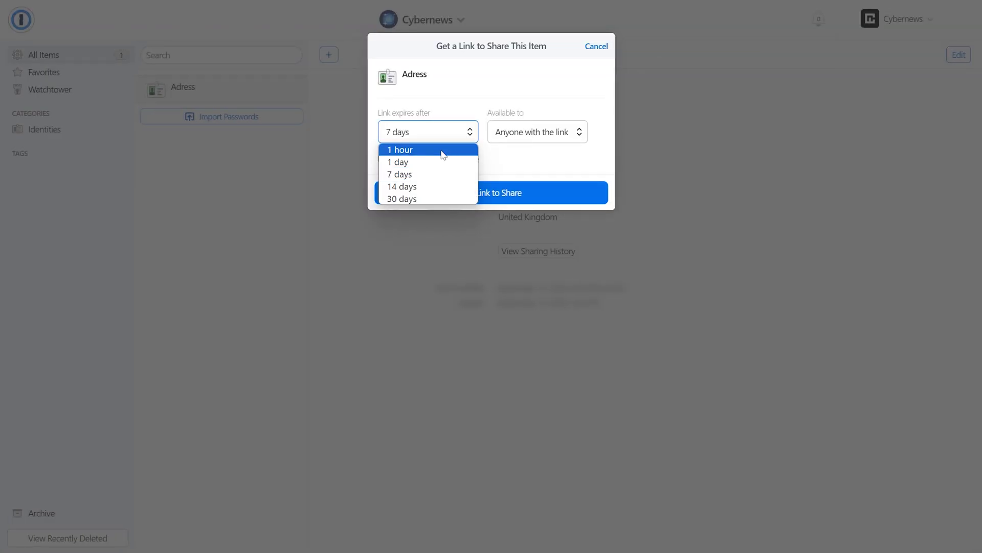
{"action": "left_click", "coordinate": [428, 186]}
{"action": "left_click", "coordinate": [569, 139]}
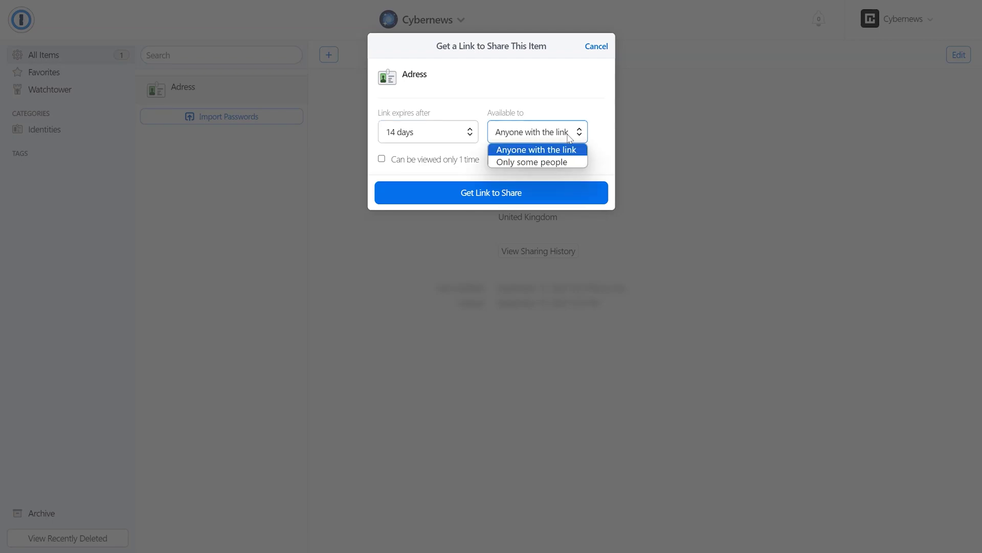
{"action": "left_click", "coordinate": [544, 163]}
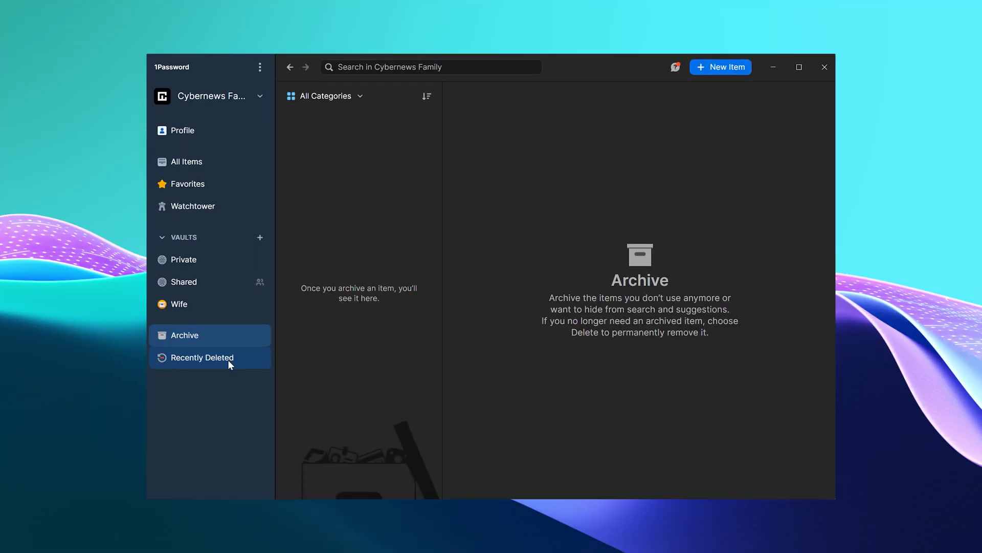
Open the deleted Netflix item and generate an 81-character password with numbers and symbols
{"action": "left_click", "coordinate": [229, 360]}
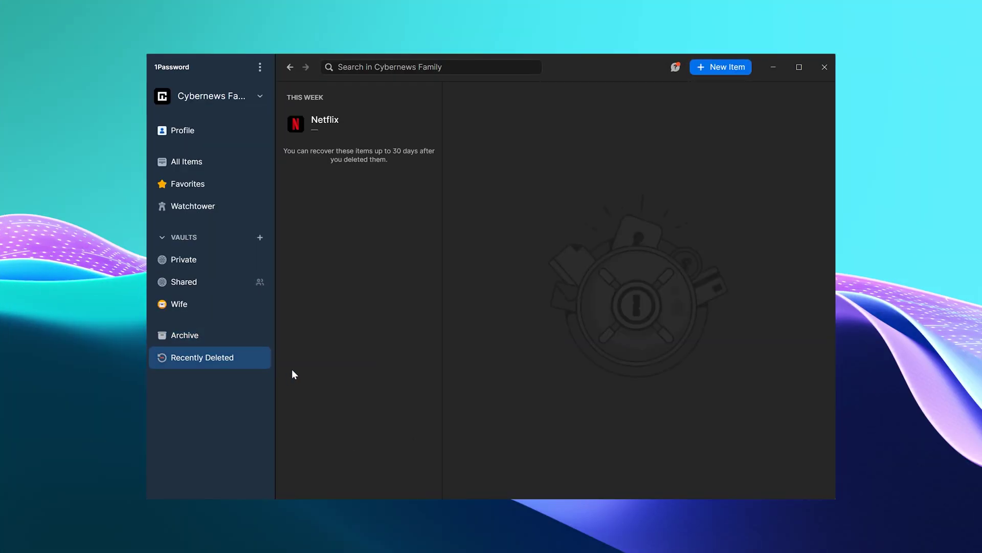
{"action": "left_click", "coordinate": [385, 136]}
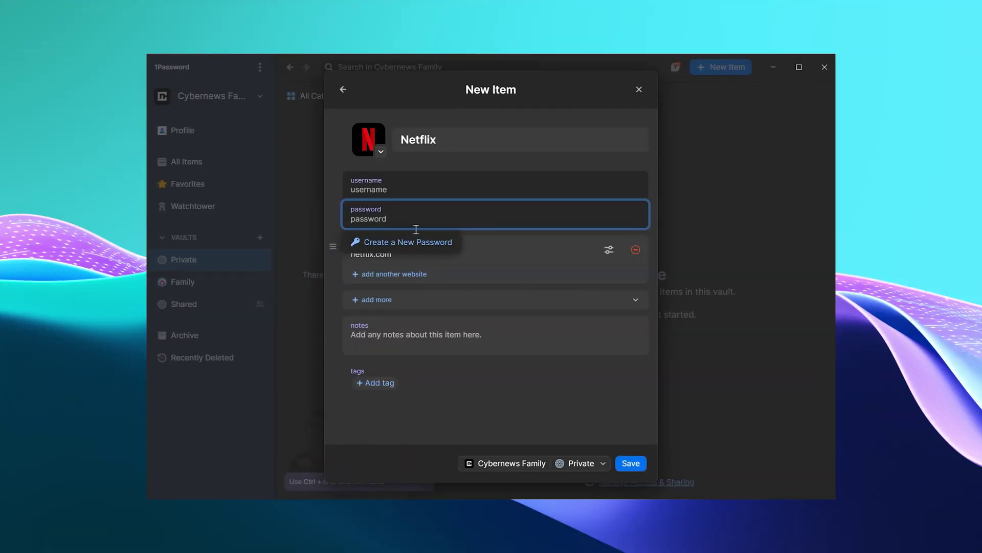
{"action": "left_click", "coordinate": [416, 241]}
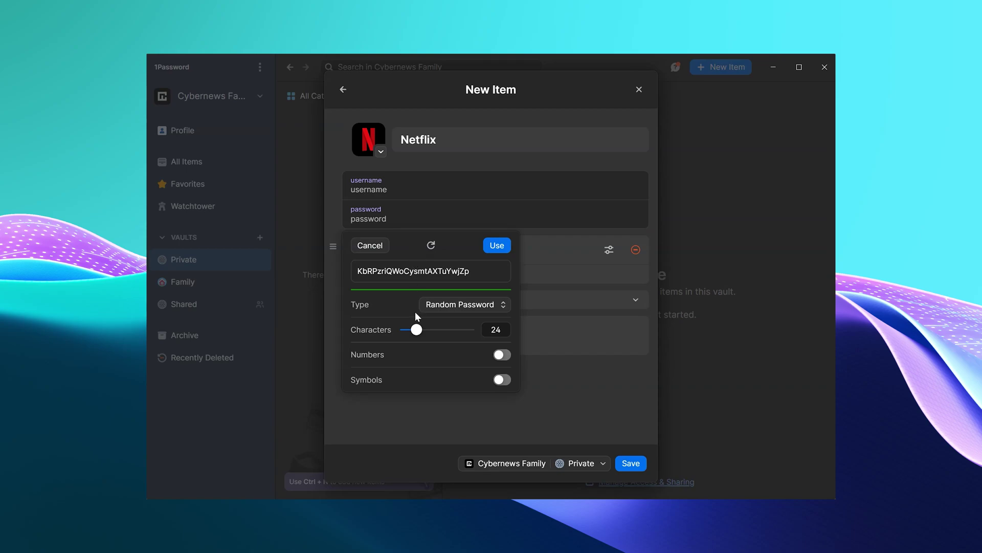
{"action": "left_click", "coordinate": [498, 357]}
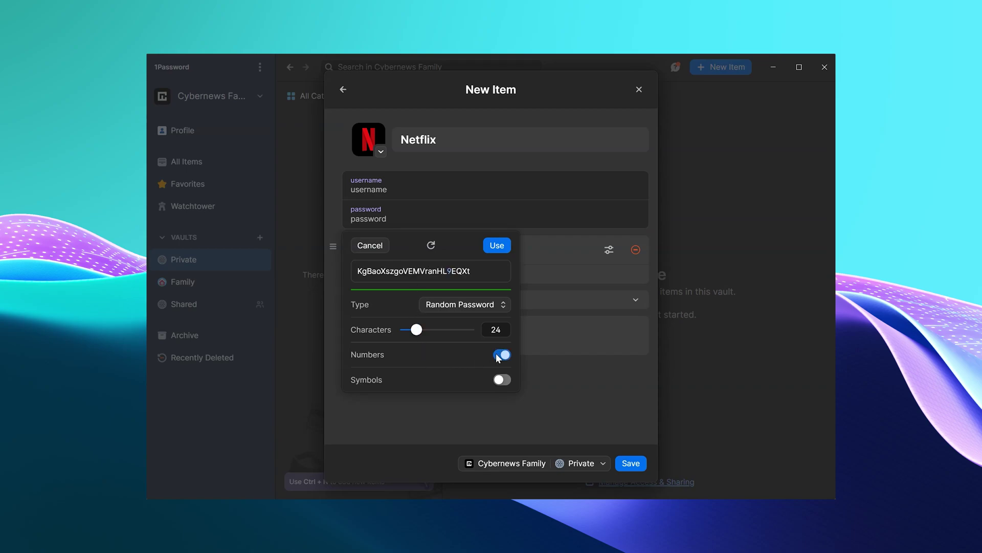
{"action": "left_click", "coordinate": [502, 379]}
{"action": "left_click_drag", "start_coordinate": [419, 332], "coordinate": [474, 334]}
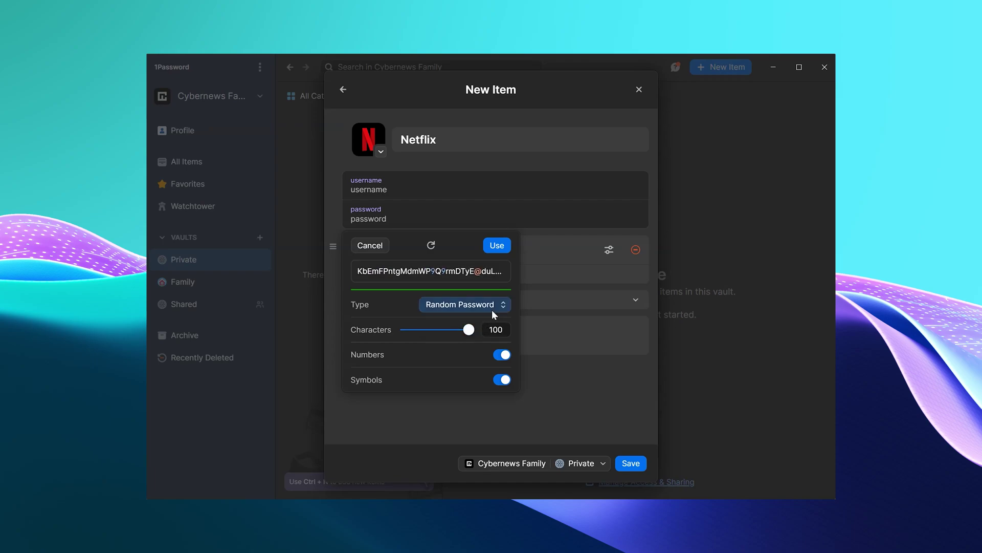
Switch the generator to Memorable Password with space separators and capitalized words
{"action": "left_click", "coordinate": [493, 306]}
{"action": "left_click", "coordinate": [492, 339]}
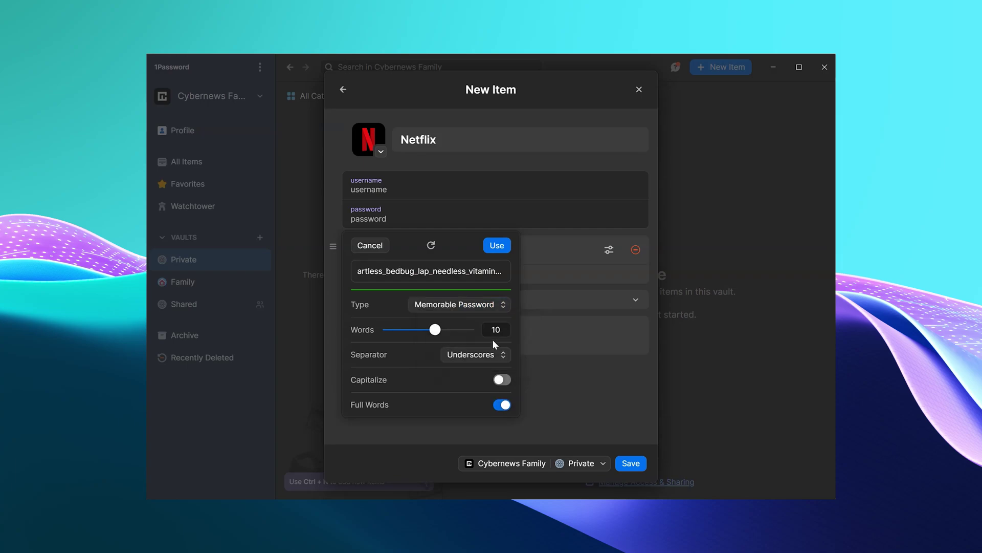
{"action": "left_click", "coordinate": [445, 354]}
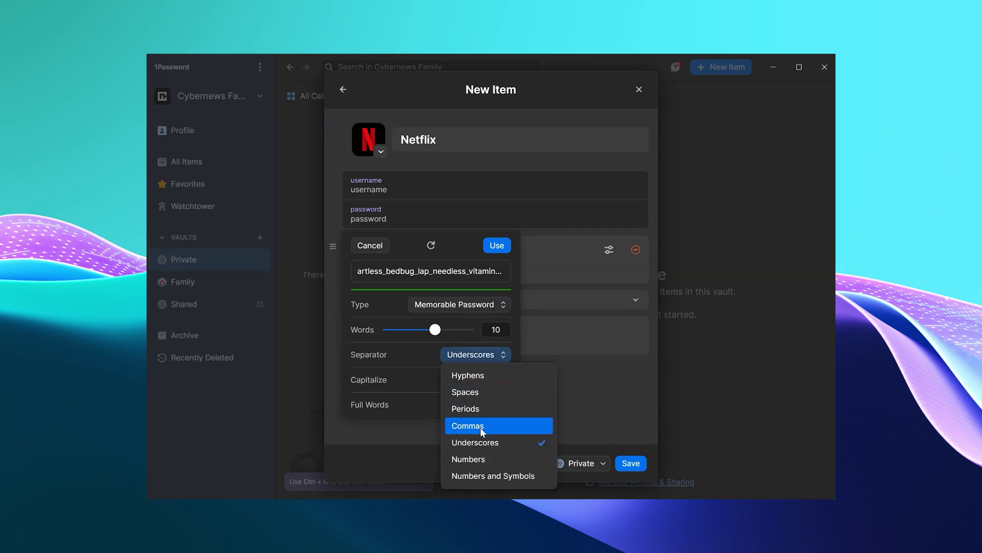
{"action": "left_click", "coordinate": [486, 392]}
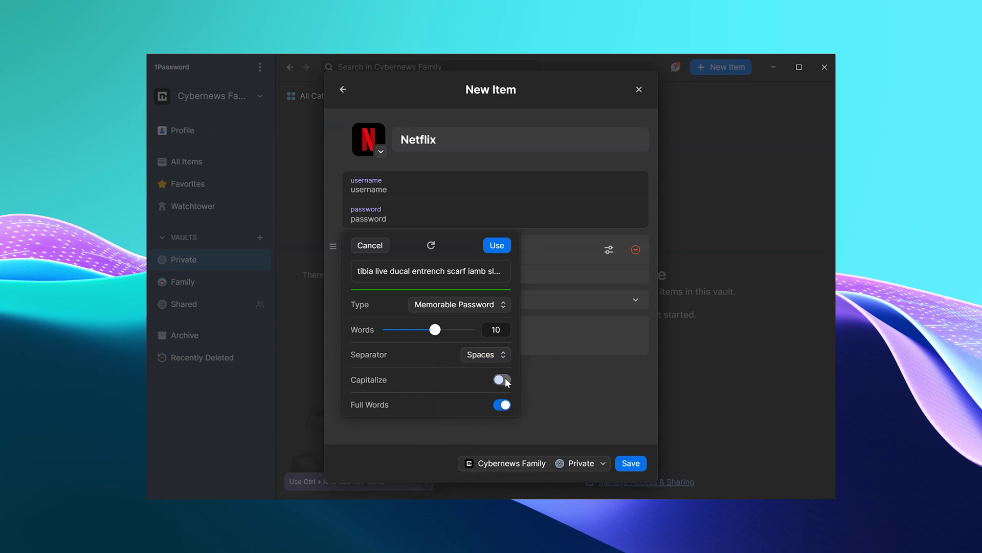
{"action": "left_click", "coordinate": [502, 380]}
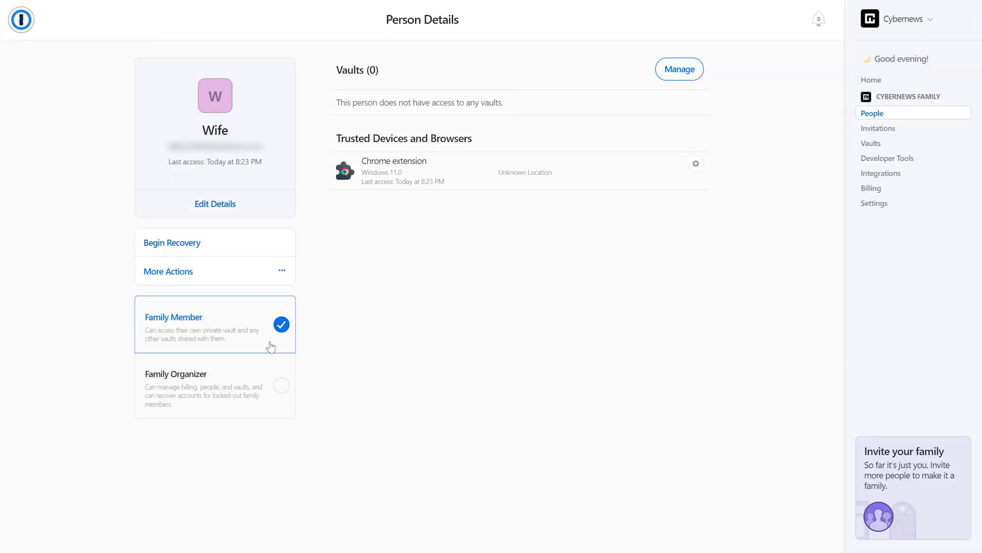
Tick the Family Organizer option on the Wife member's Person Details page
{"action": "left_click", "coordinate": [283, 385]}
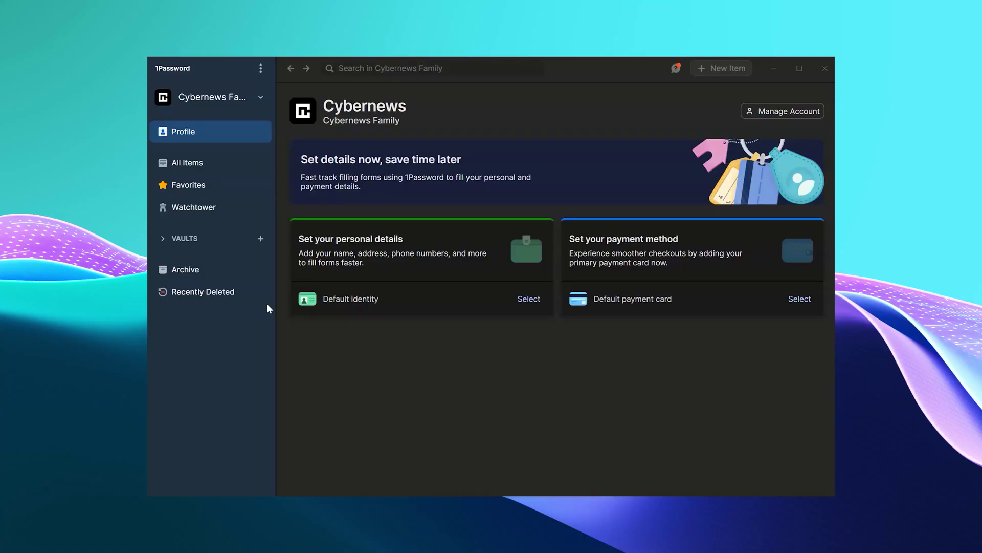
Open the Private vault, add a new item, and drag Wireless Router into the Son vault
{"action": "left_click", "coordinate": [168, 239]}
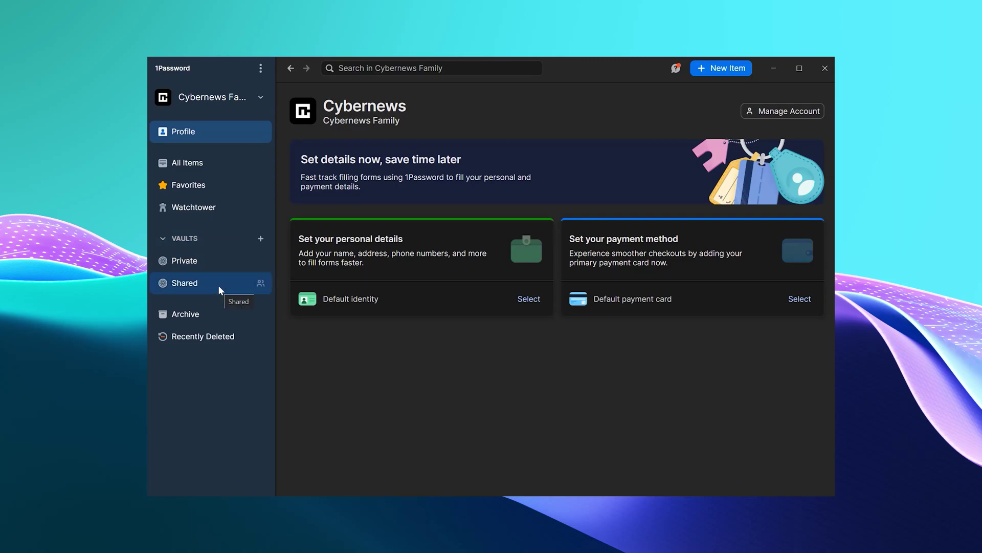
{"action": "left_click", "coordinate": [220, 264]}
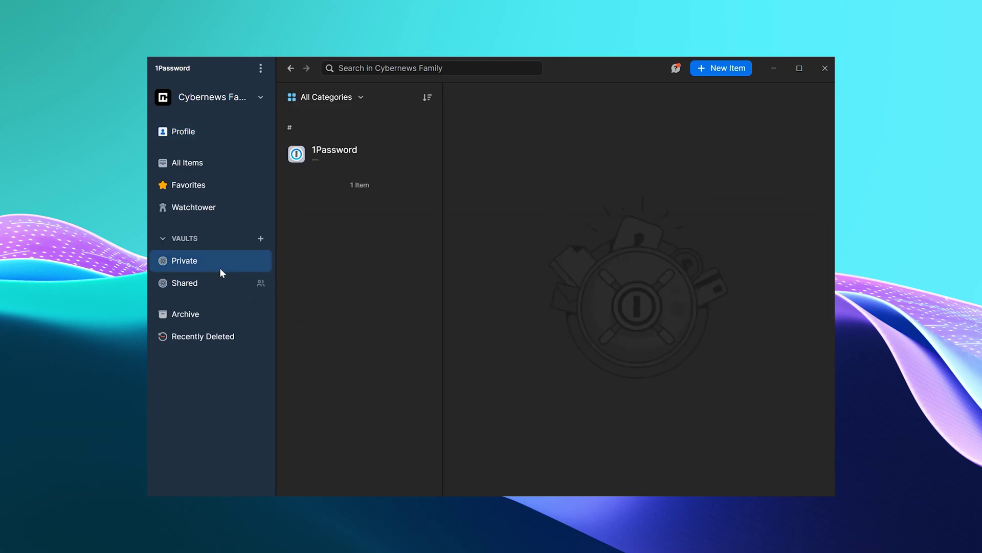
{"action": "left_click", "coordinate": [736, 72]}
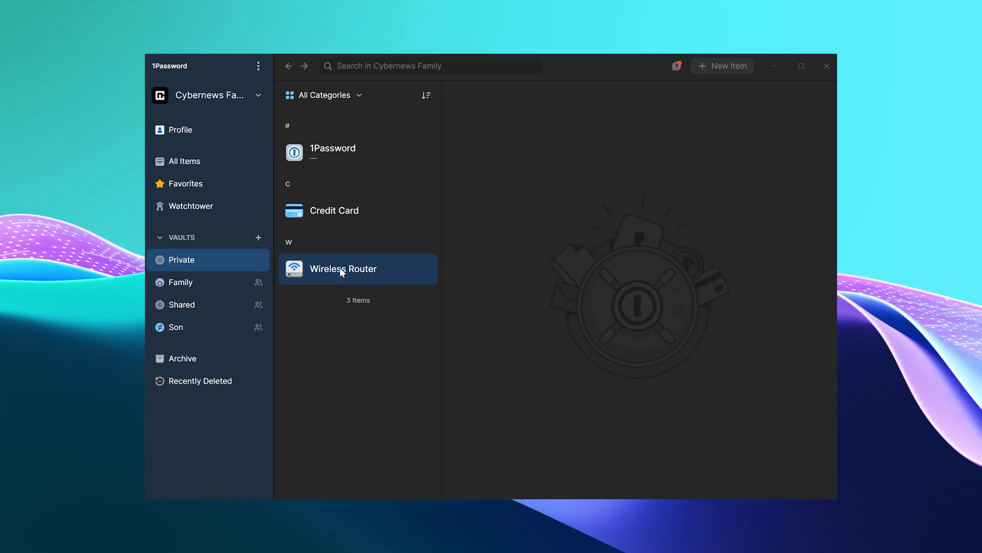
{"action": "left_click_drag", "start_coordinate": [340, 269], "coordinate": [192, 328]}
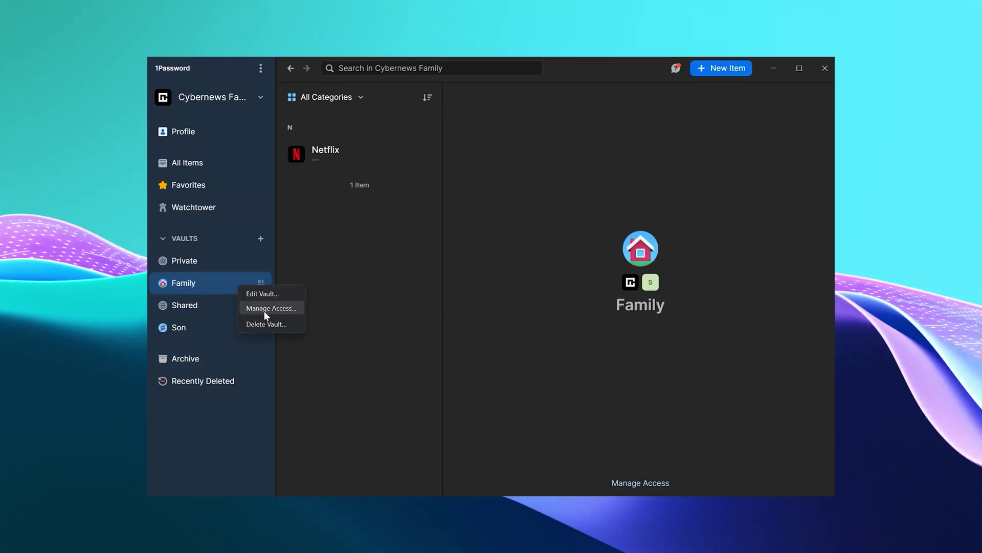
In the Family vault's Manage Access, expand Son's permissions and tick Allow managing
{"action": "left_click", "coordinate": [265, 312]}
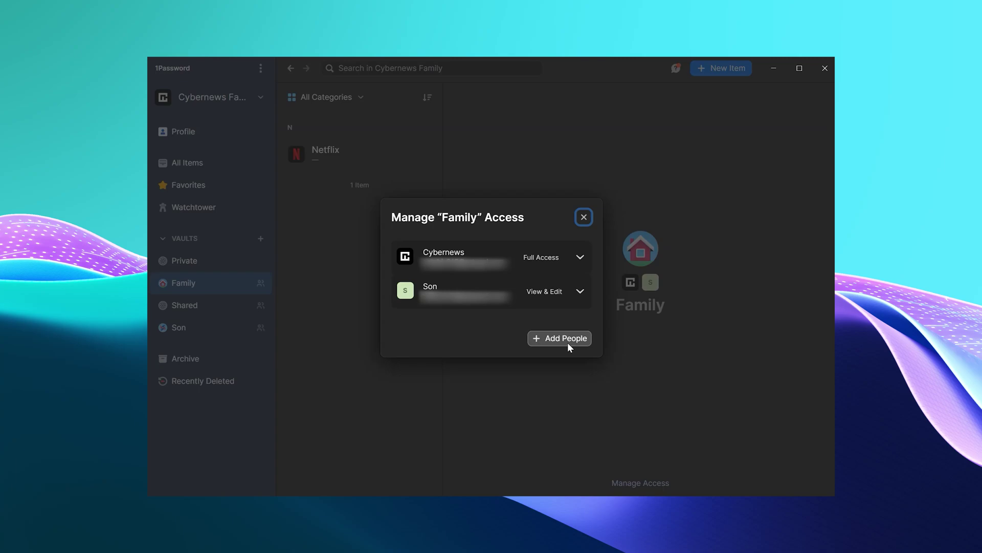
{"action": "left_click", "coordinate": [583, 288]}
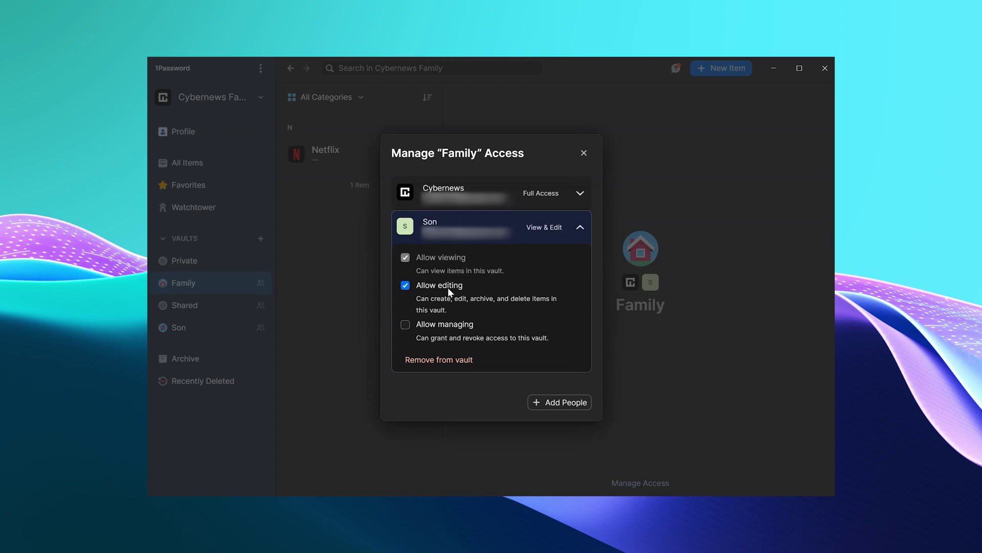
{"action": "left_click", "coordinate": [406, 326]}
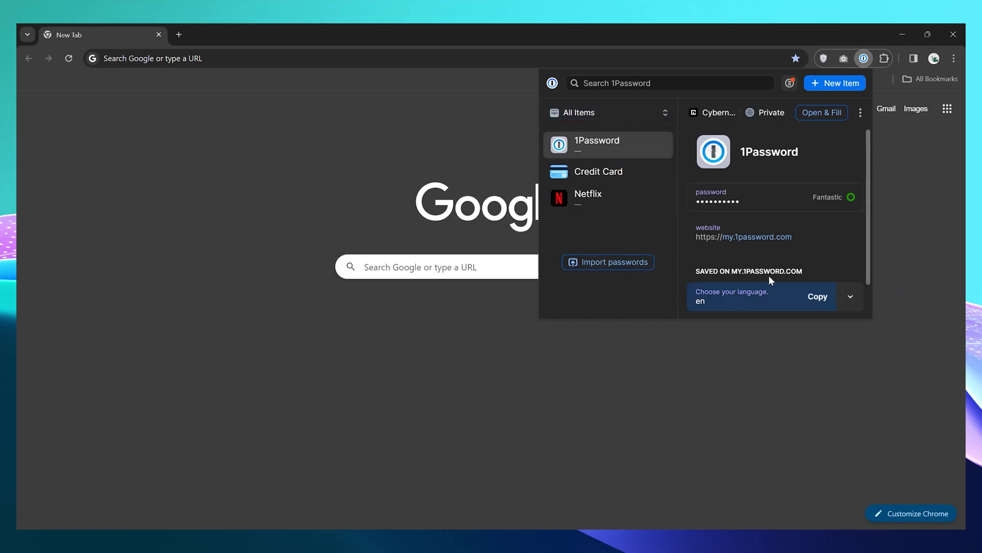
Fill the Identity form's fields by picking the Cybernews identity from the autofill menu
{"action": "left_click", "coordinate": [843, 87]}
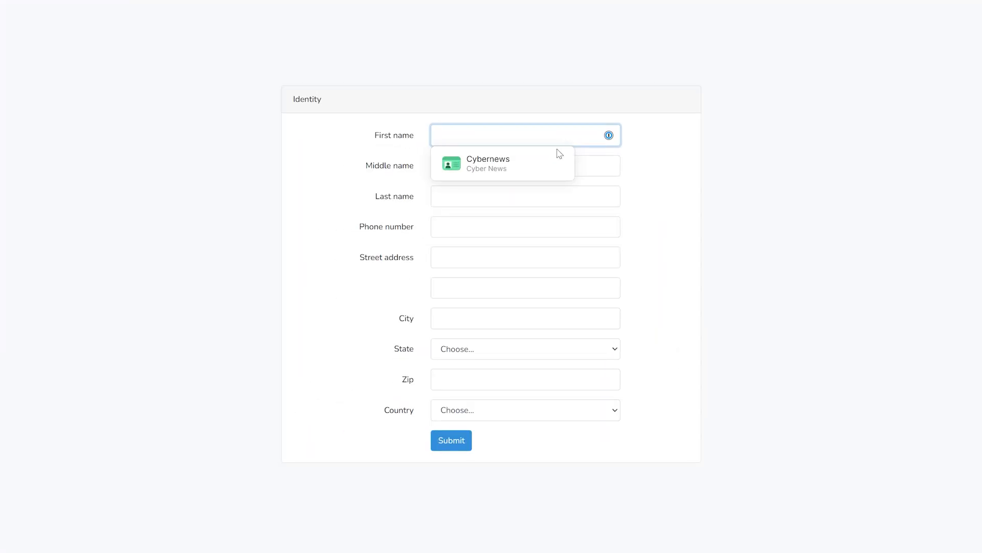
{"action": "left_click", "coordinate": [540, 164]}
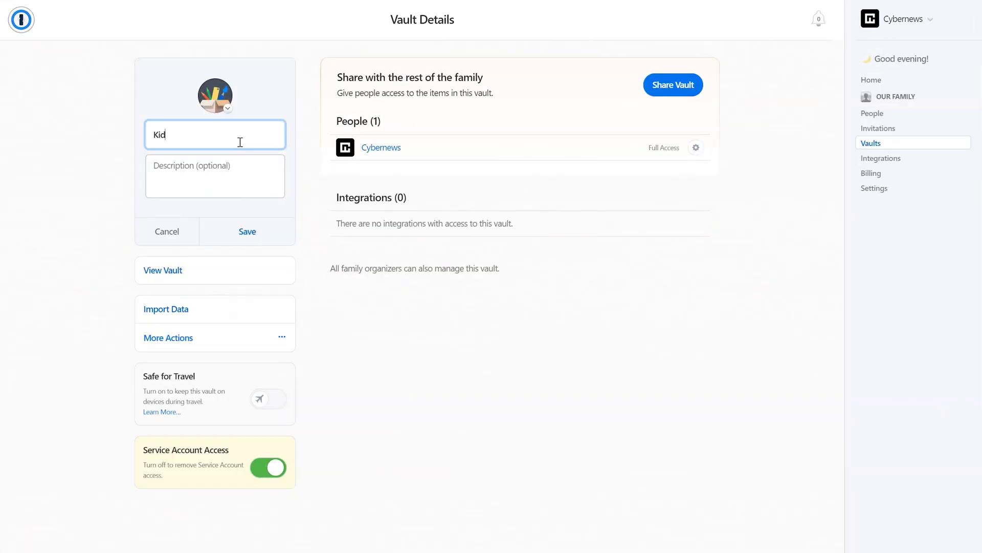
Save the vault name as Kids, then view Watchtower's password-security score of 954
{"action": "left_click", "coordinate": [247, 232]}
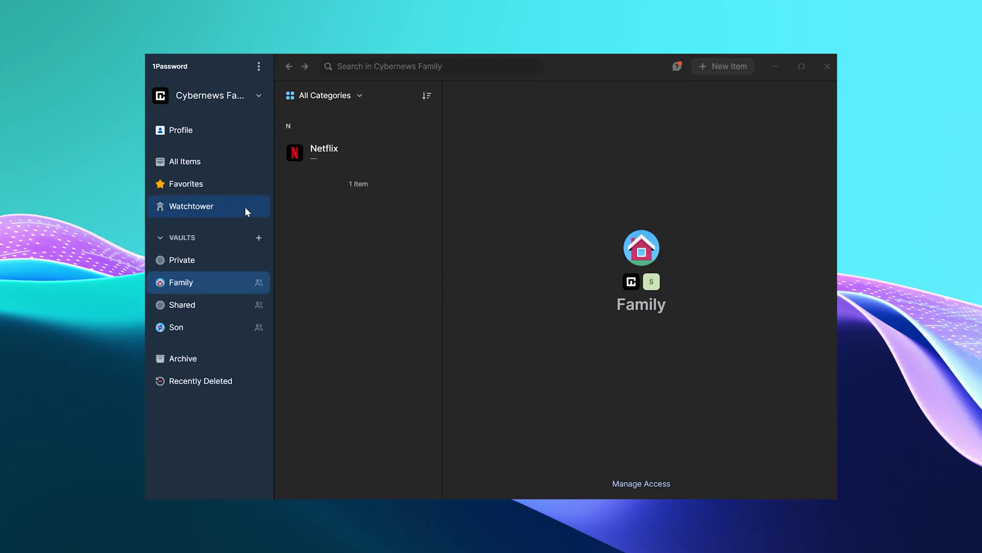
{"action": "left_click", "coordinate": [245, 207]}
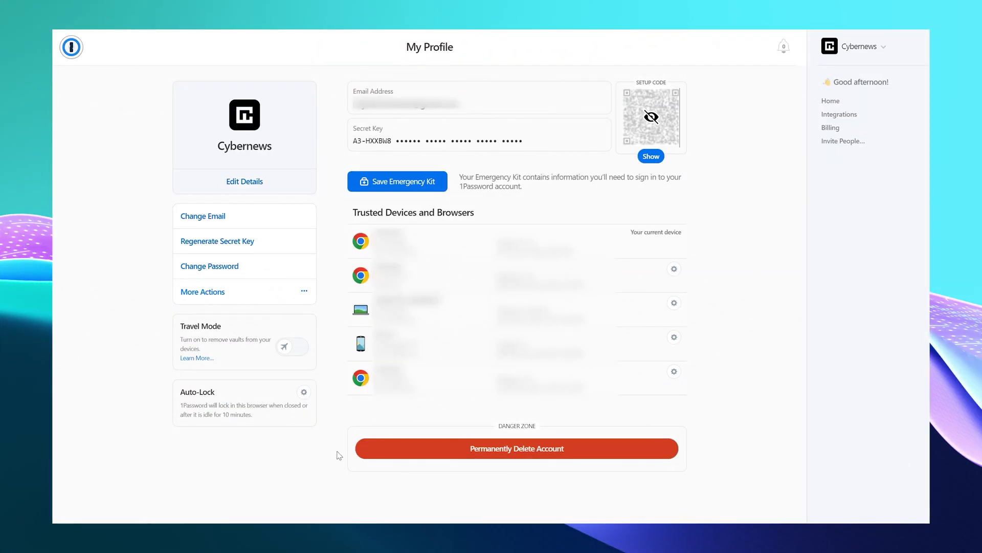
Switch on the Travel Mode toggle on the My Profile page
{"action": "left_click", "coordinate": [289, 347]}
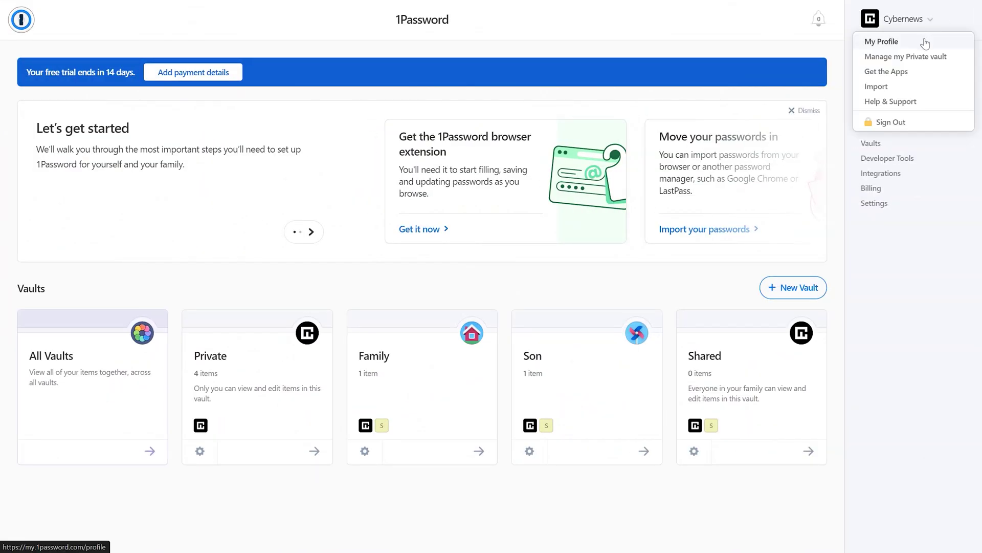
From My Profile, start authenticator-app two-factor setup and advance past the QR code to 6-digit code entry
{"action": "left_click", "coordinate": [926, 40]}
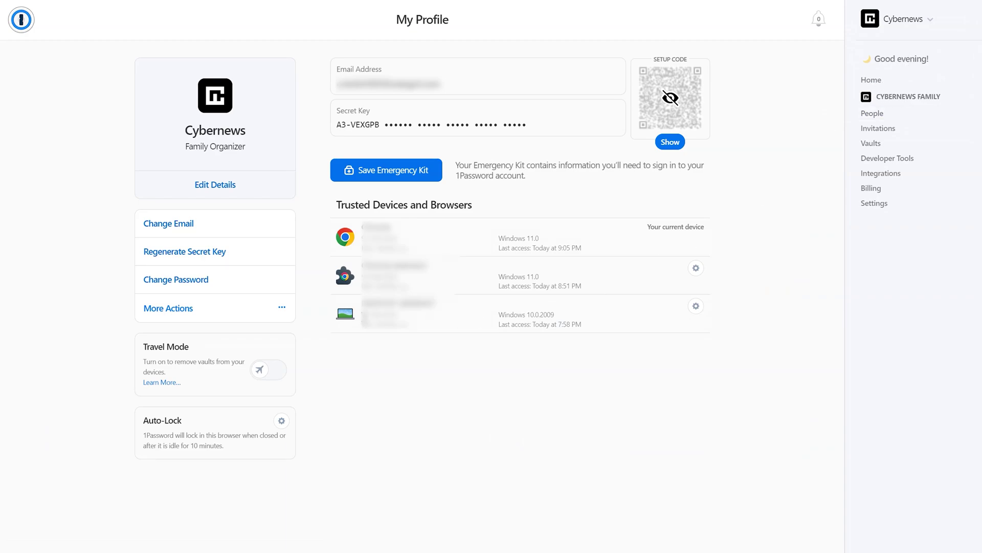
{"action": "left_click", "coordinate": [282, 309]}
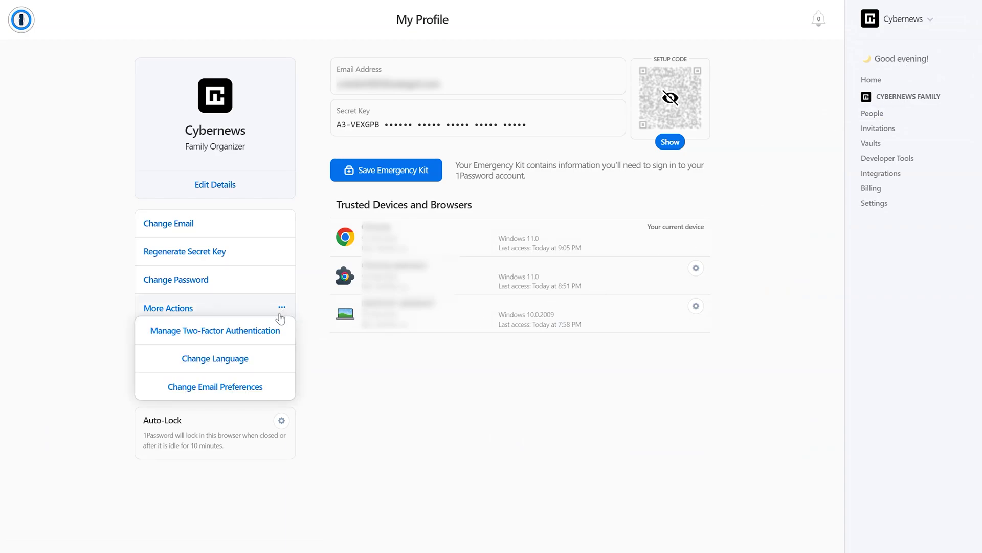
{"action": "left_click", "coordinate": [219, 337]}
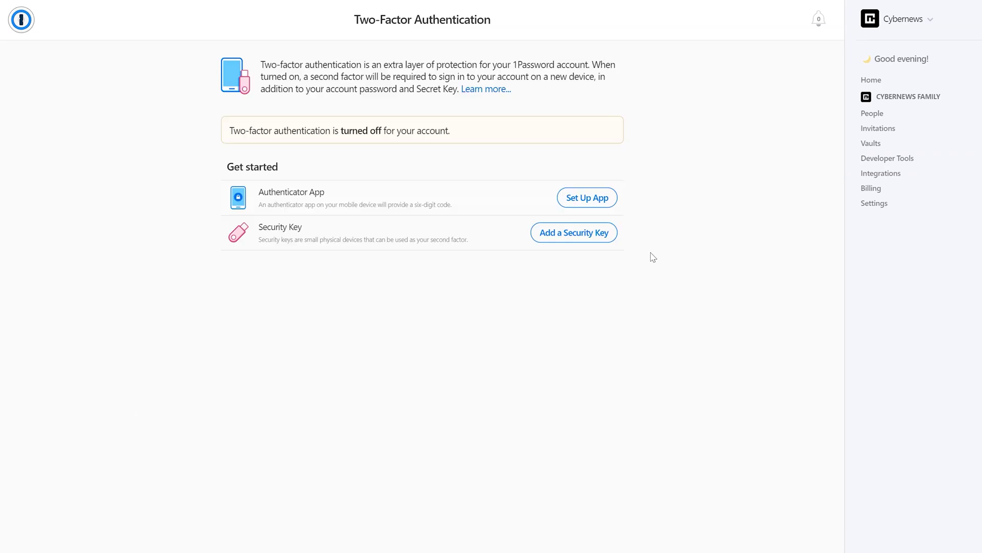
{"action": "left_click", "coordinate": [594, 205]}
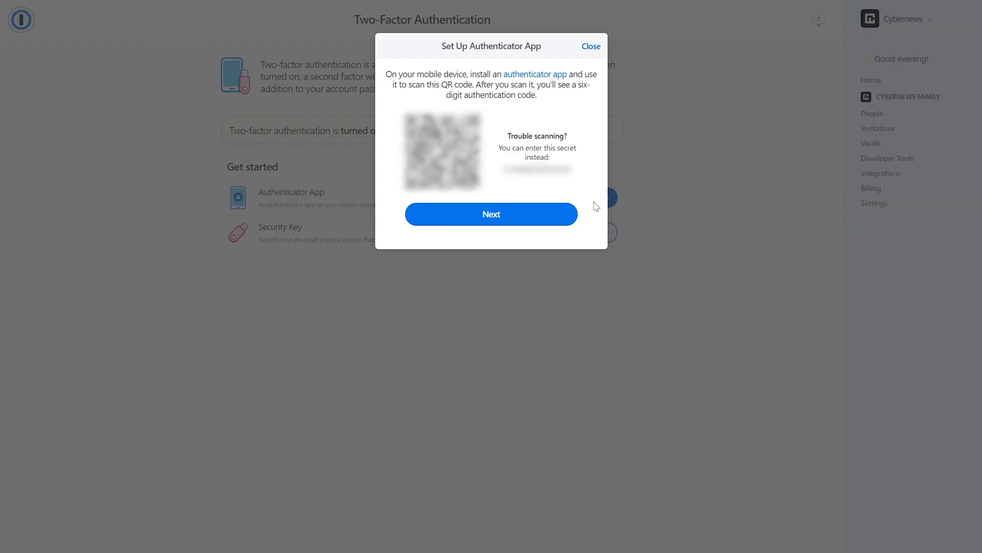
{"action": "left_click", "coordinate": [505, 220]}
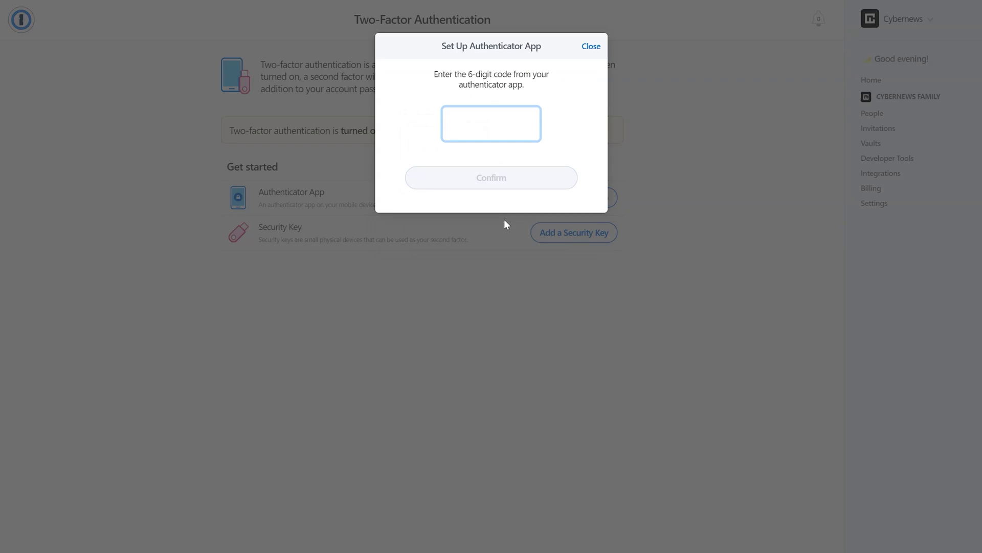